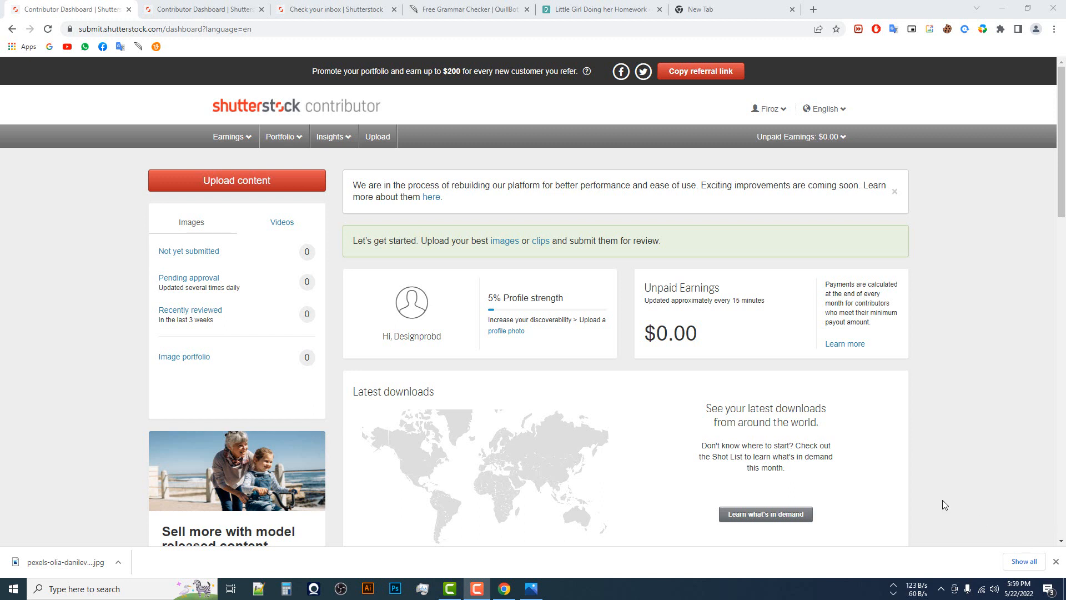
Open the content upload page, review the photo, video and vector file requirements, and dismiss the introductory notice.
click(377, 145)
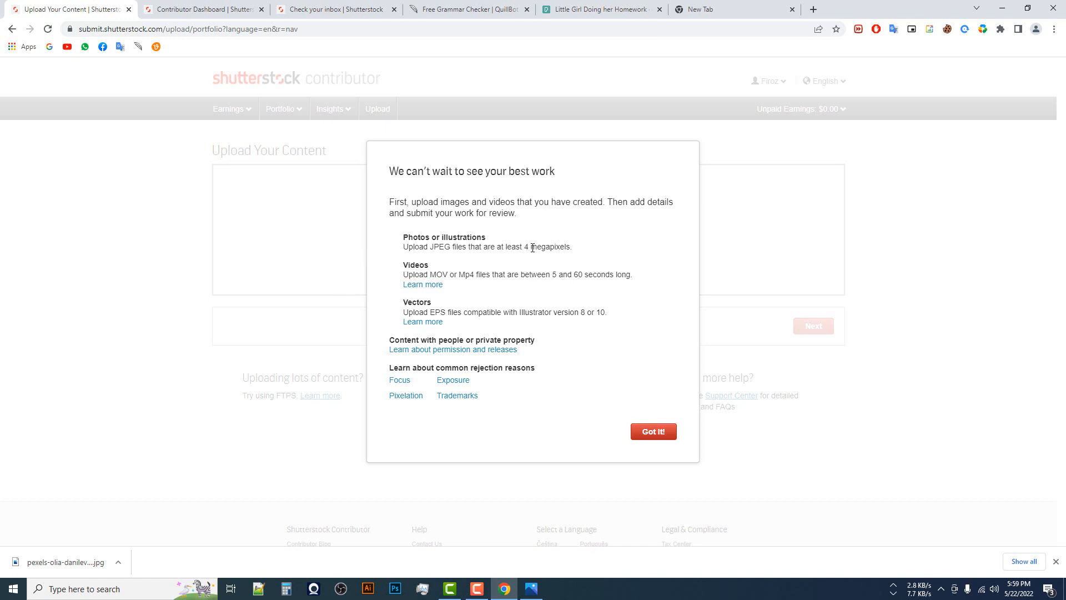
drag(525, 248, 583, 255)
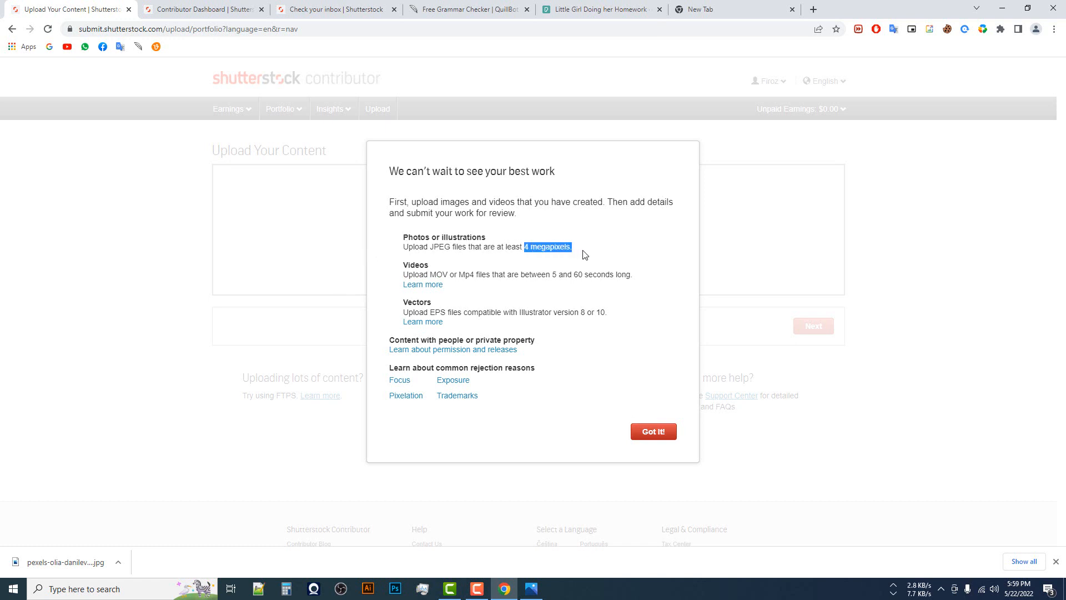
click(406, 275)
drag(551, 274, 646, 281)
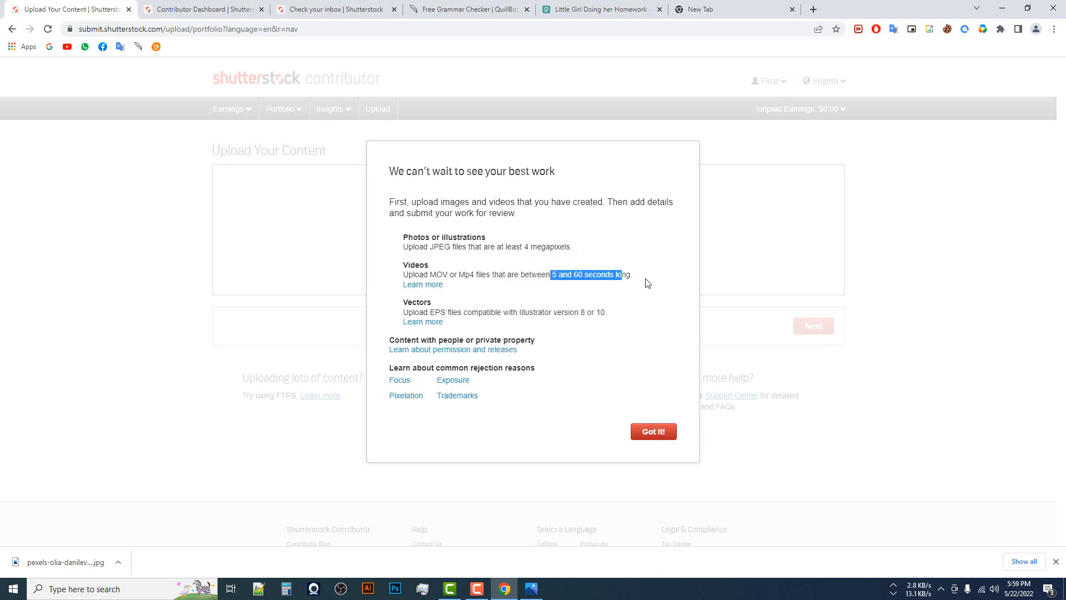
click(568, 274)
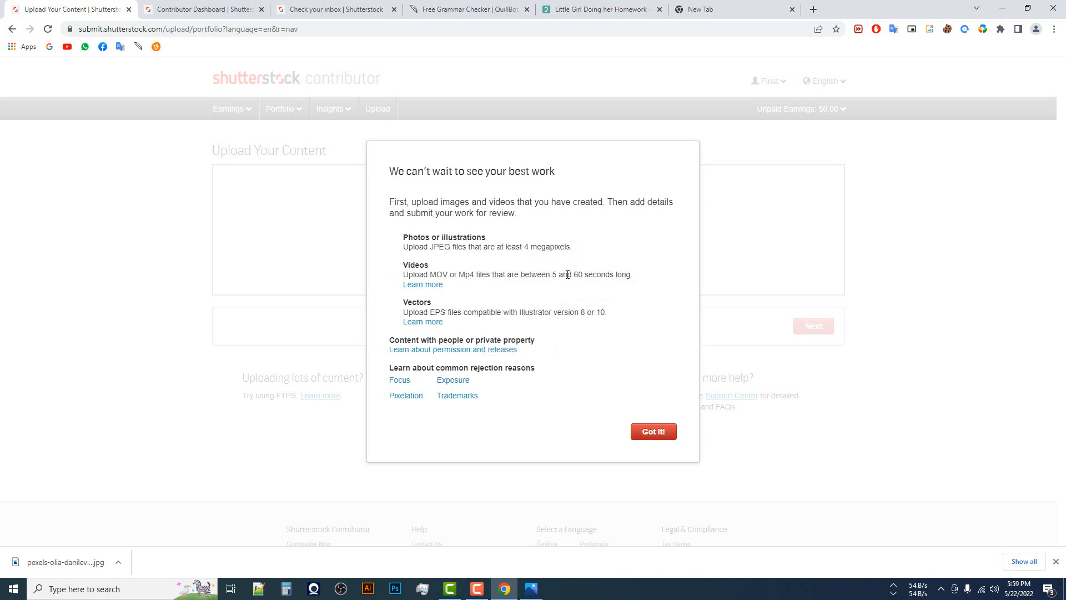
double_click(565, 275)
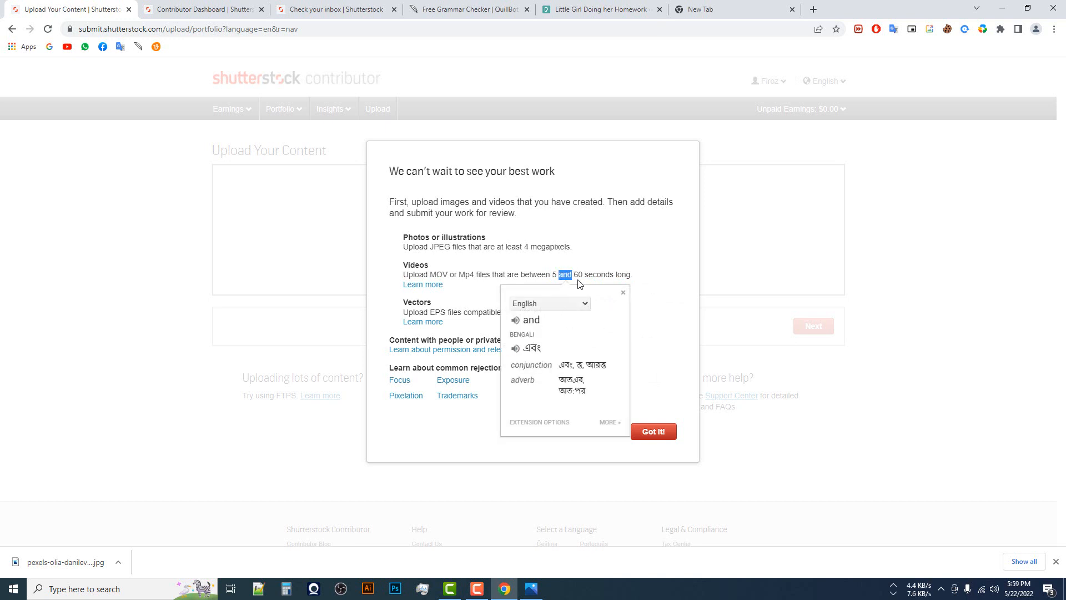
click(396, 316)
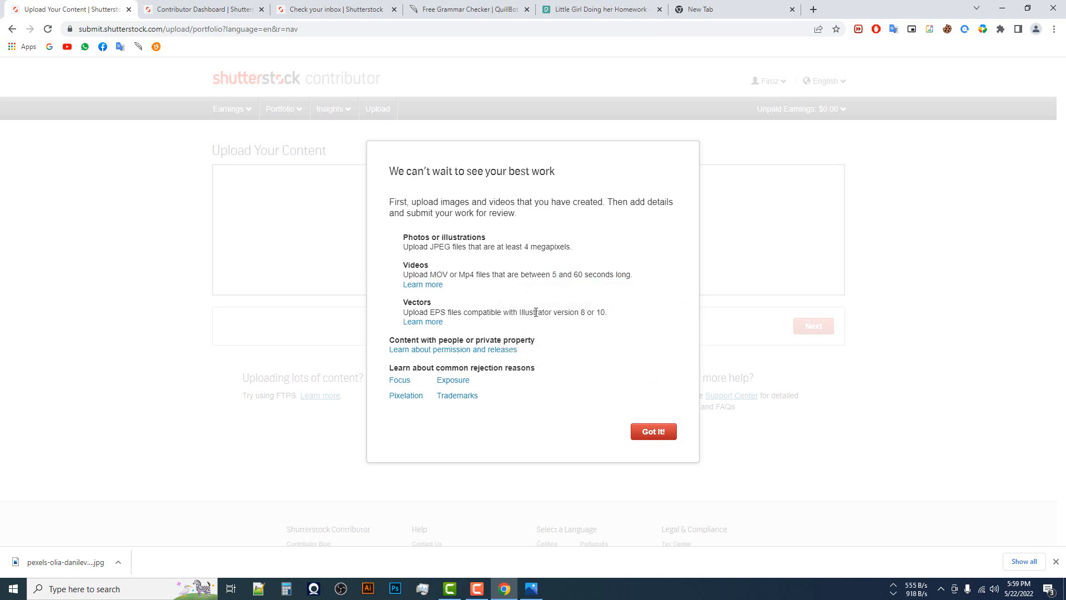
double_click(563, 312)
click(655, 371)
click(662, 437)
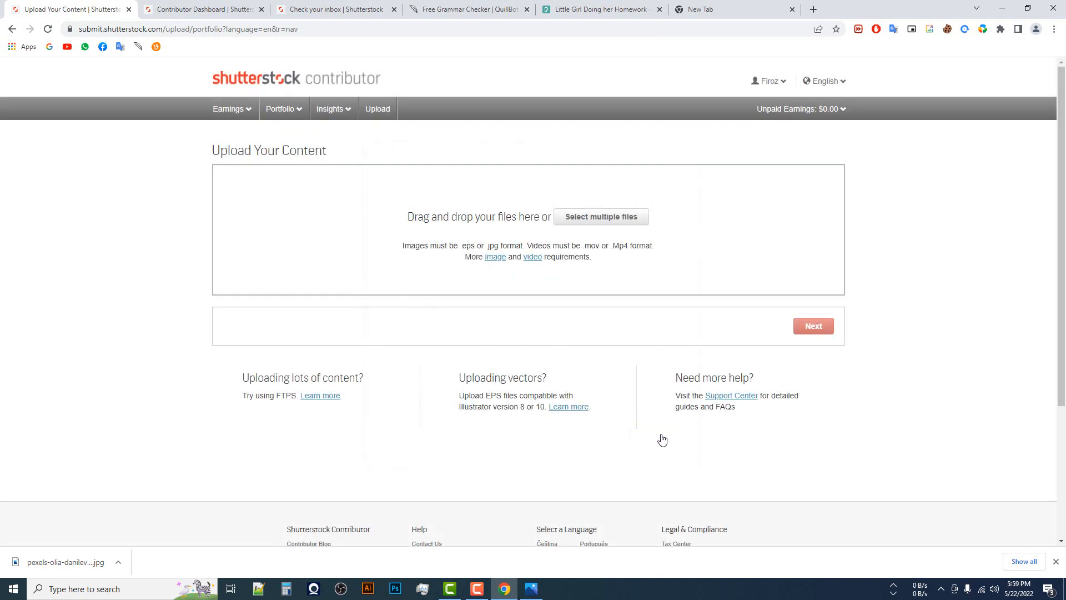
Upload the "Pi day t shirt design" EPS file from the Desktop and continue to the content submission page.
click(579, 217)
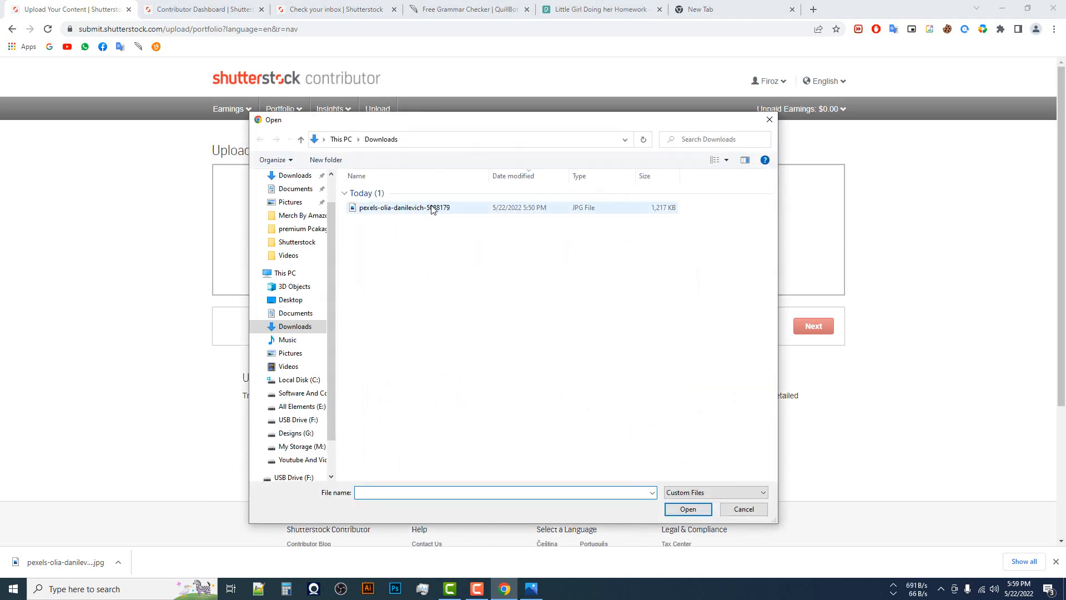
click(280, 273)
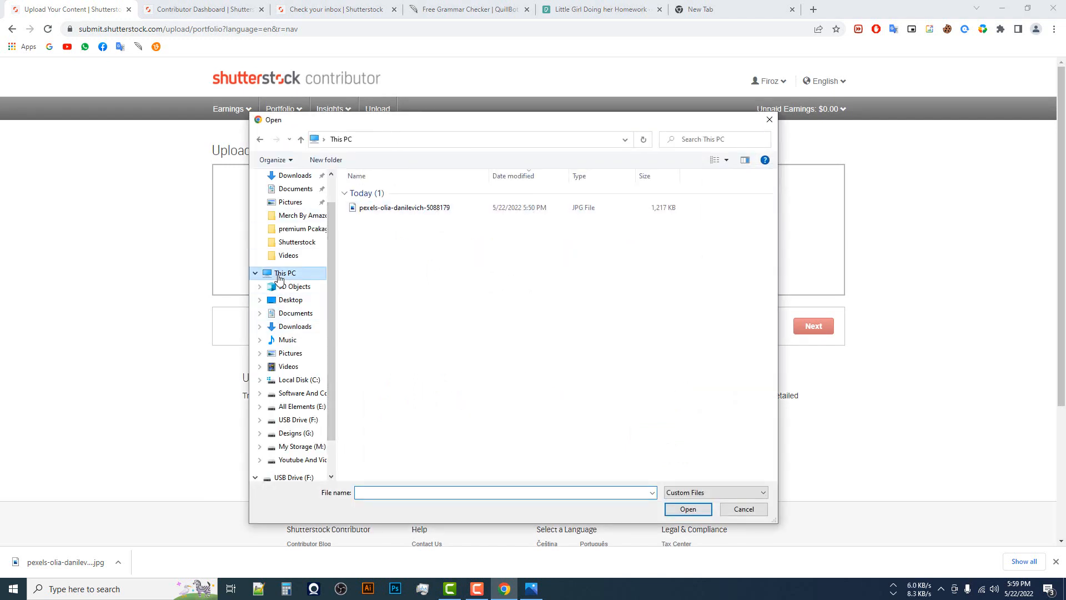
click(290, 301)
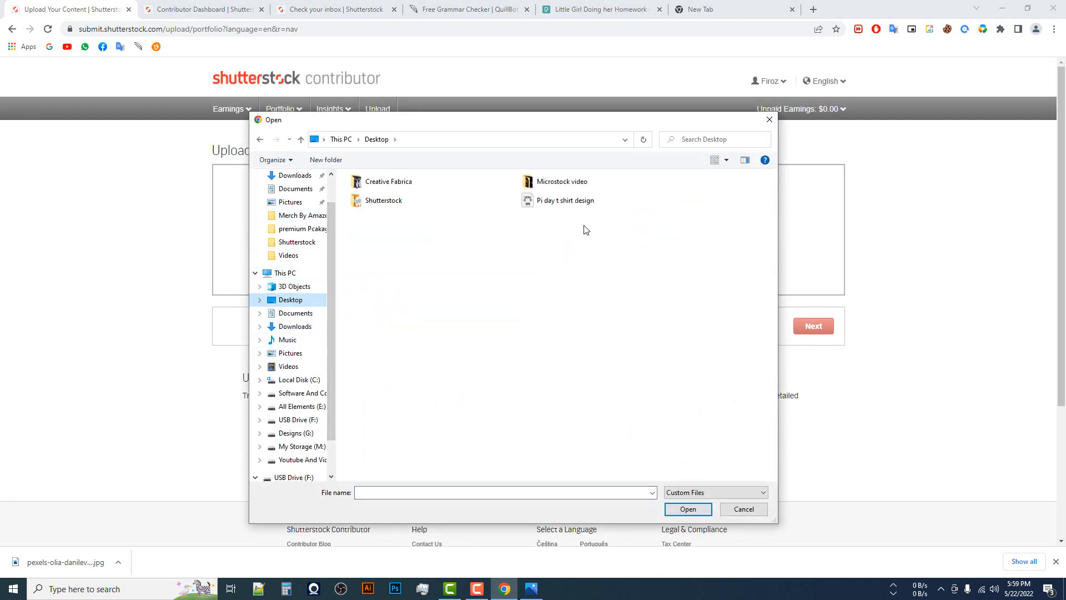
double_click(579, 209)
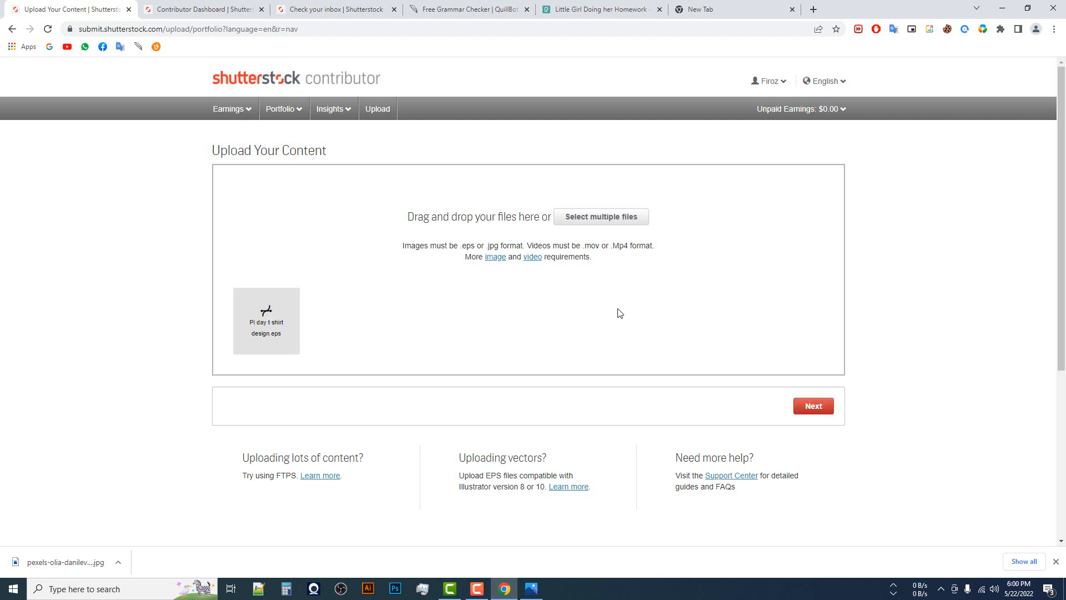
click(811, 408)
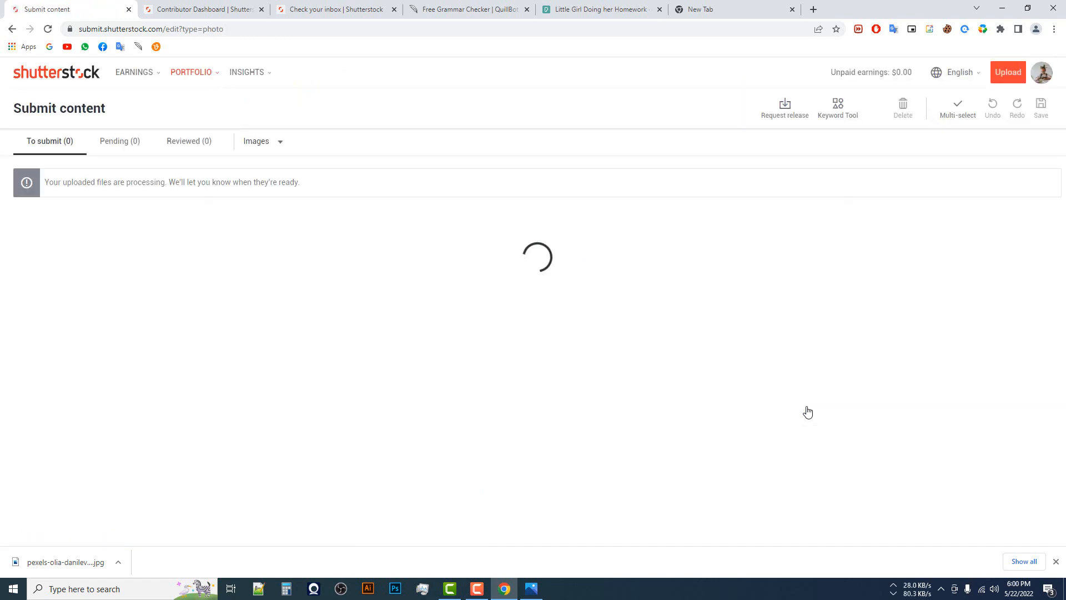
drag(45, 190, 319, 203)
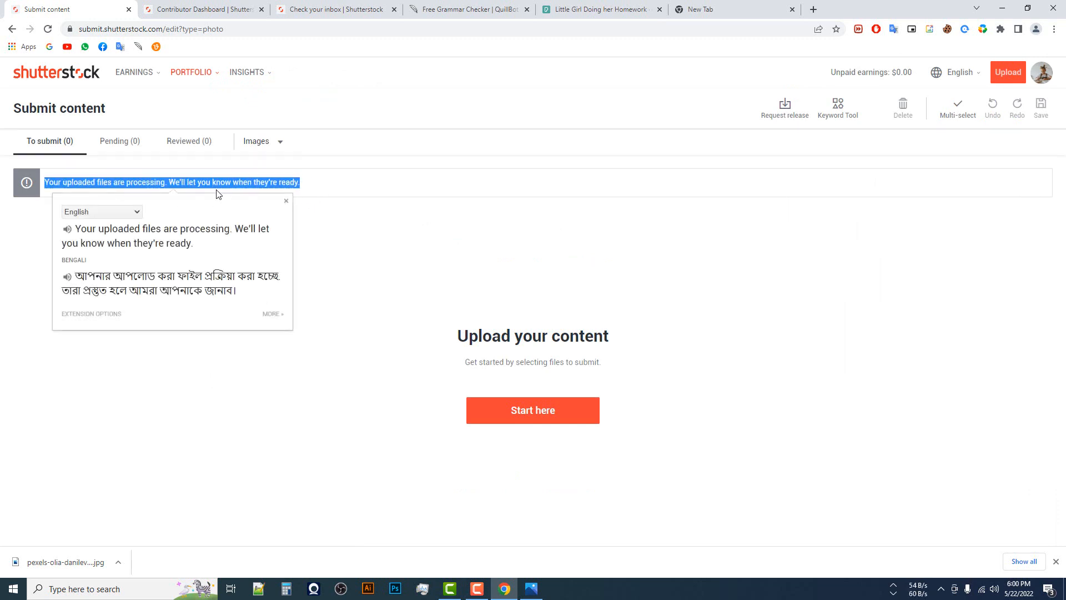
click(365, 196)
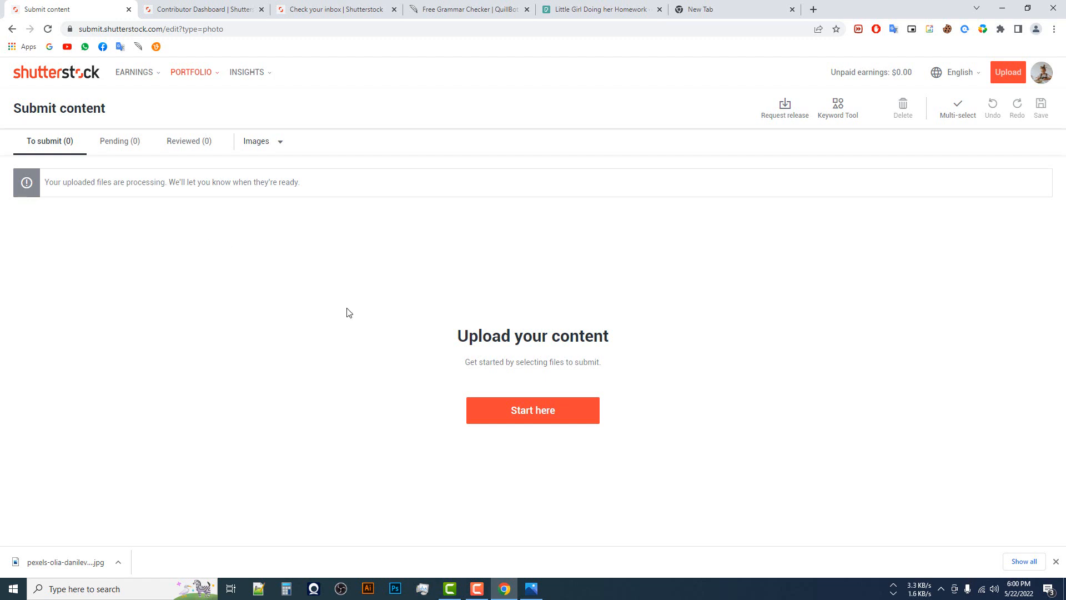
click(478, 589)
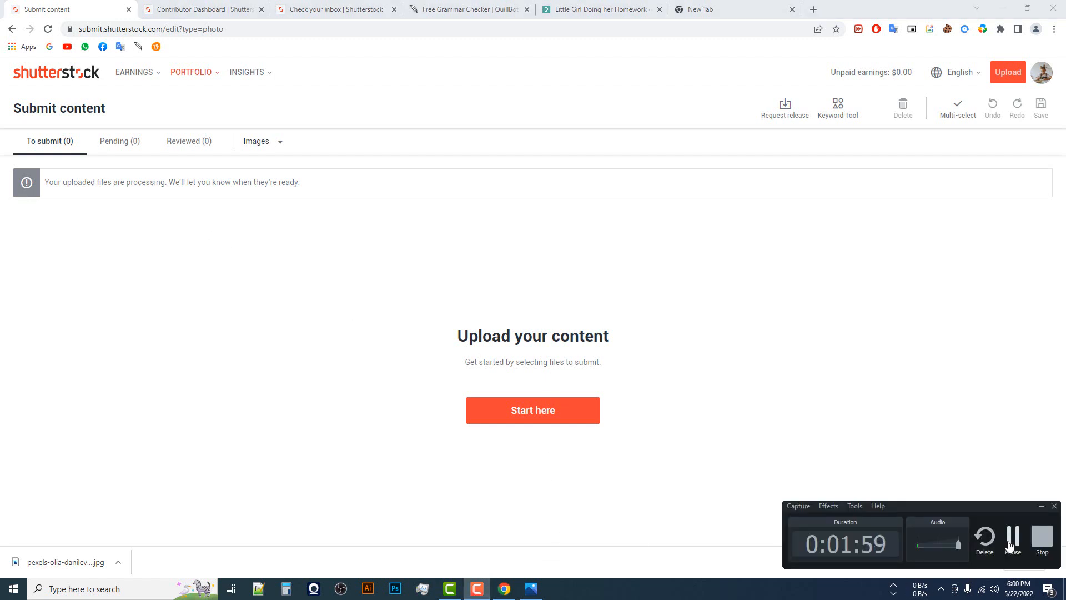
click(1012, 546)
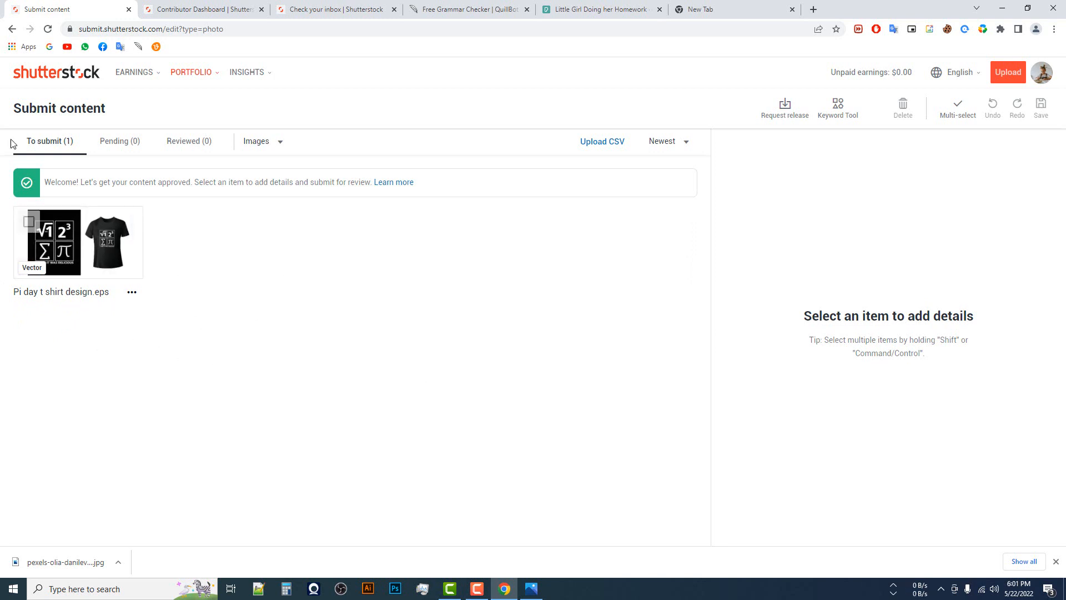
Select the uploaded Pi day vector and enter "Pi day t shirt design" as its description.
click(50, 250)
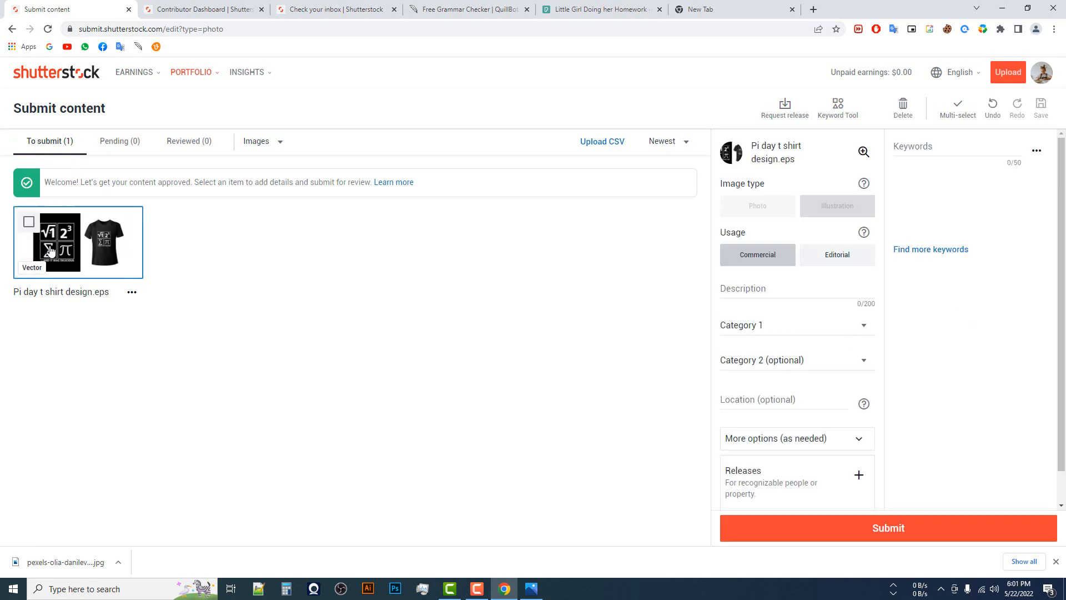
click(30, 223)
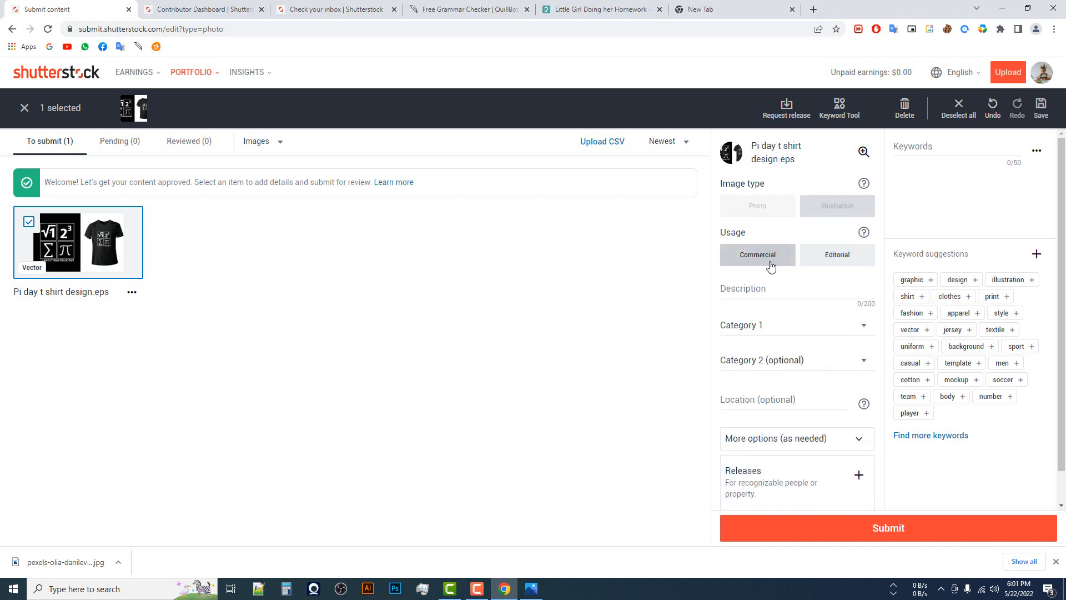
click(768, 294)
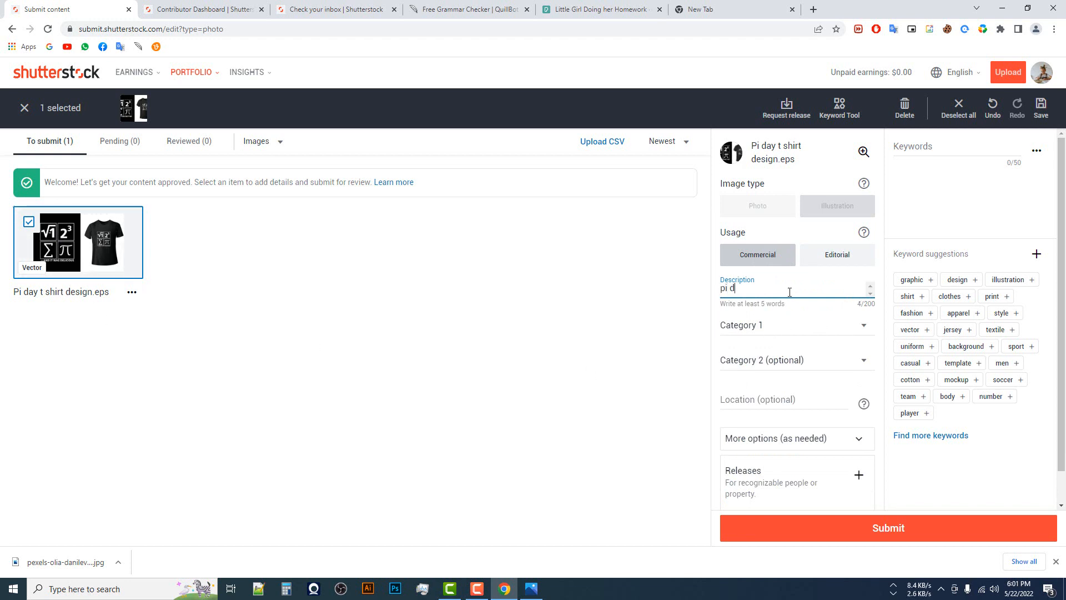
key(BackSpace)
key(BackSpace)
text(day t sh)
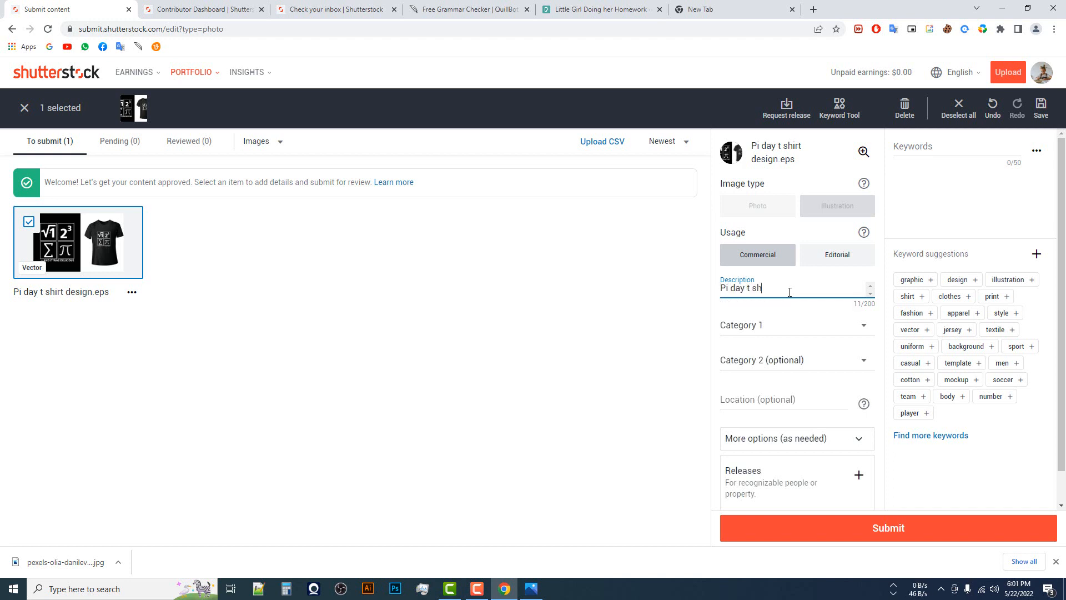
text(irt design)
Set the design's Category 1 to Education.
click(810, 328)
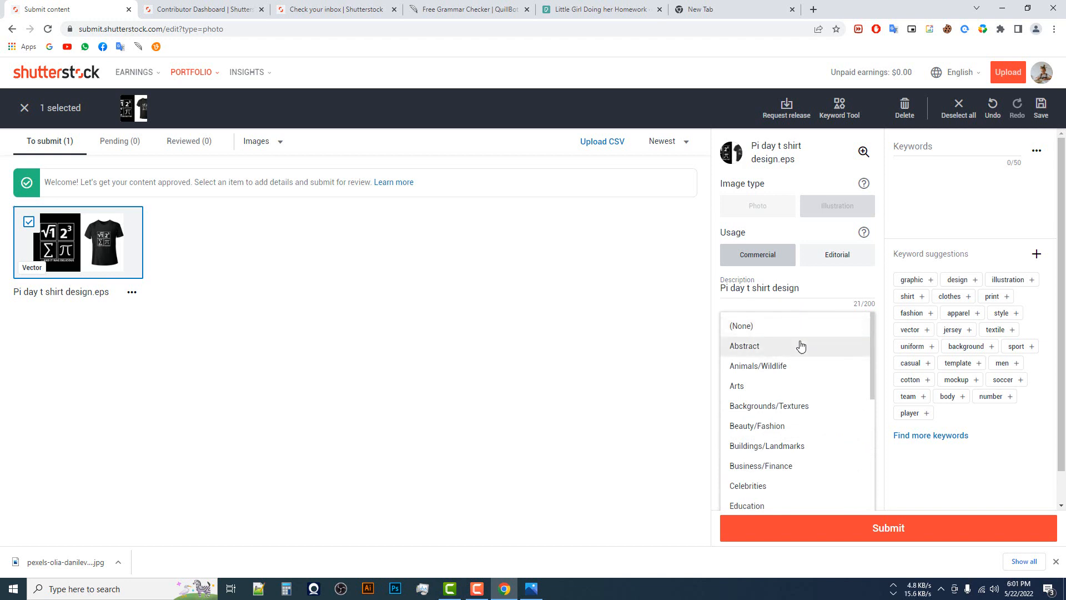
scroll(792, 378, down, 4)
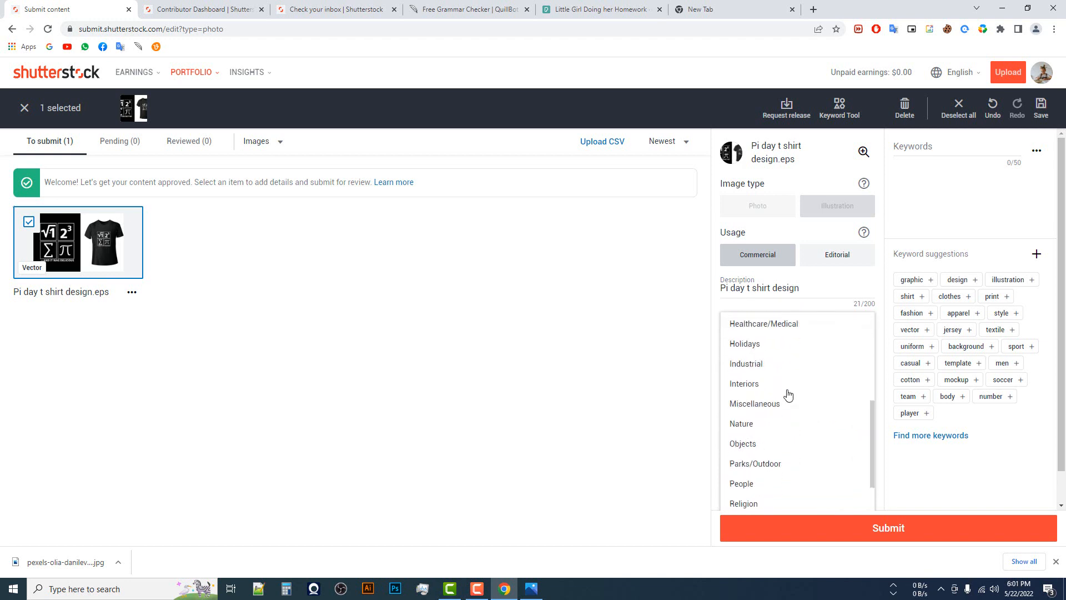
scroll(788, 394, up, 2)
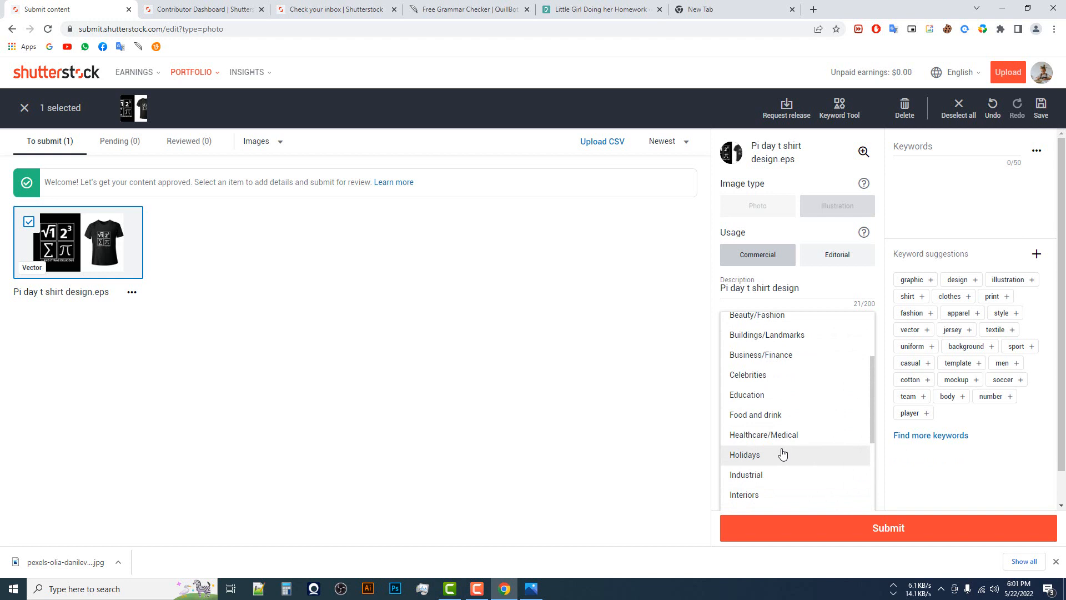
click(769, 374)
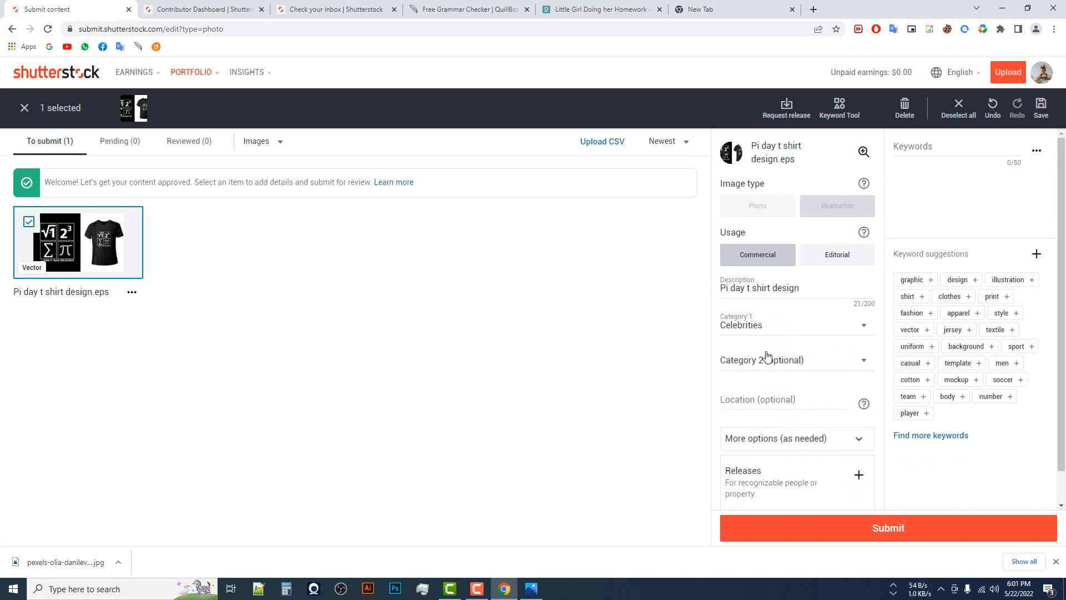
click(761, 324)
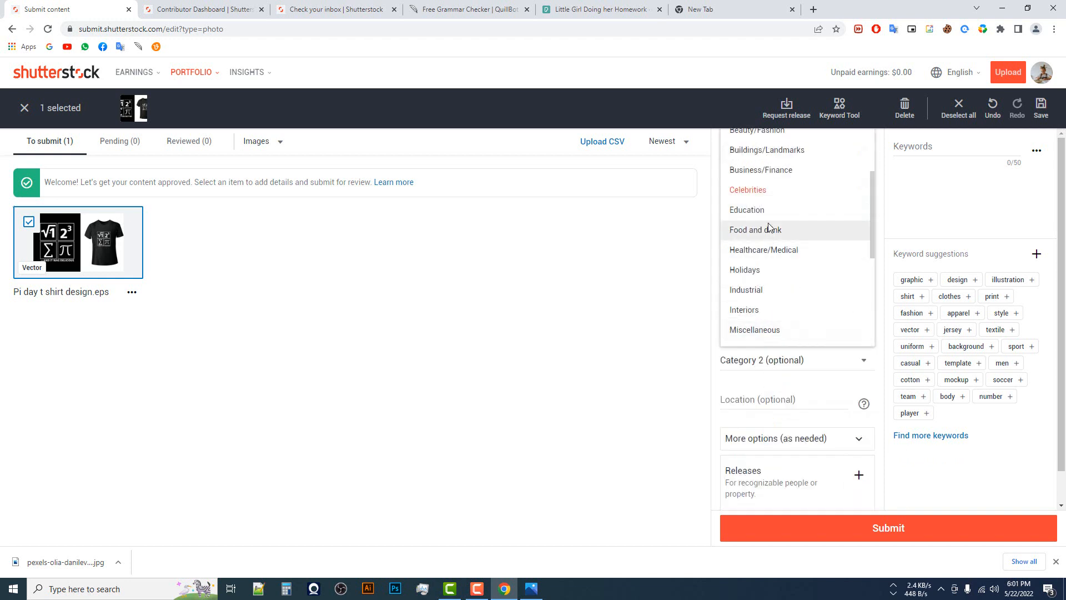
click(778, 210)
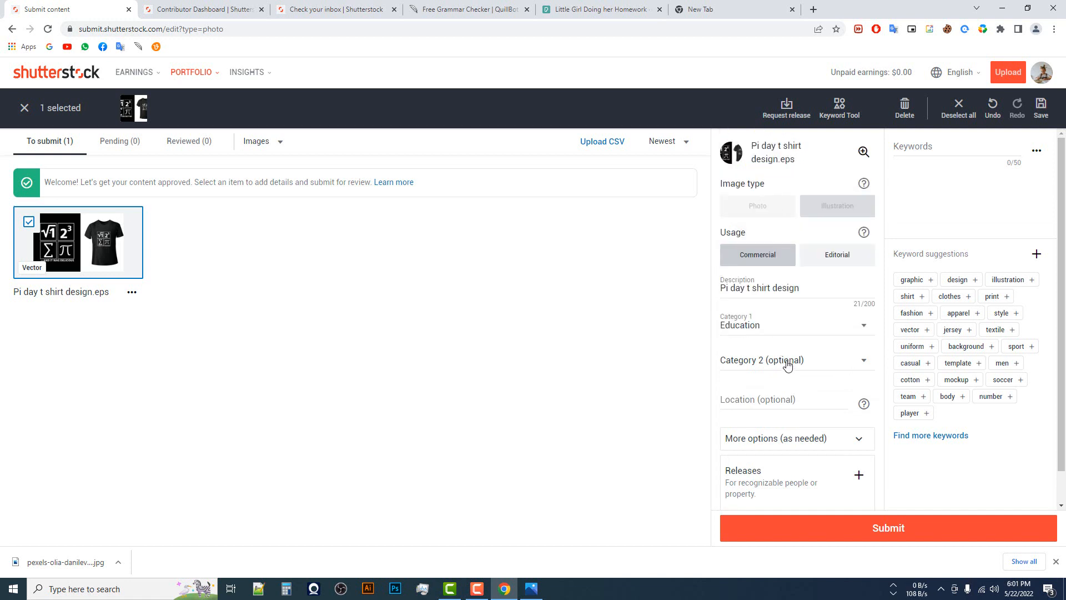
Set the design's optional Category 2 to Science.
click(784, 362)
scroll(790, 373, down, 4)
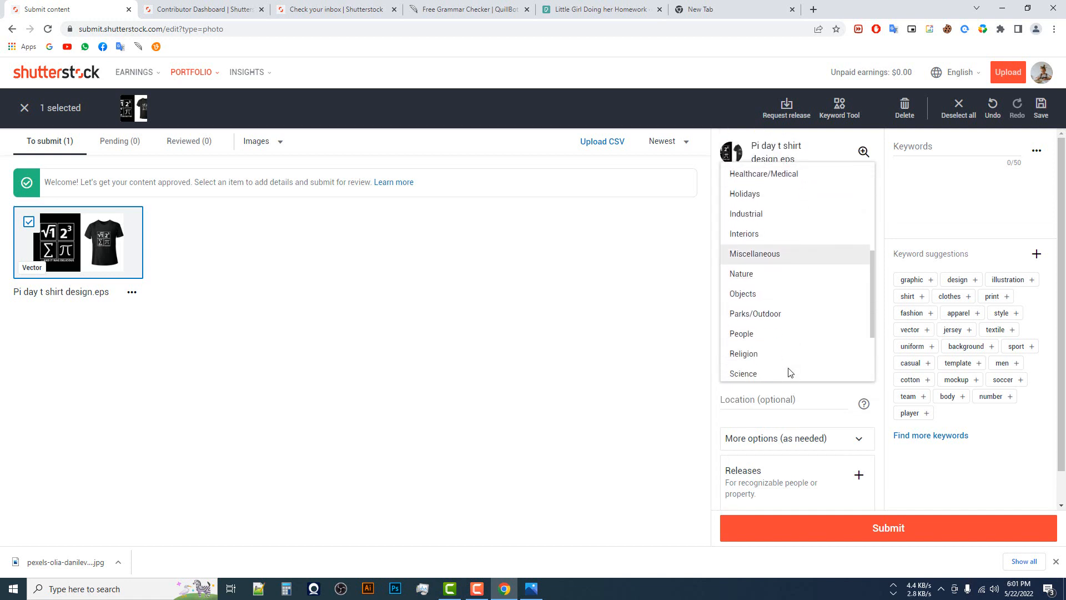
scroll(790, 372, down, 3)
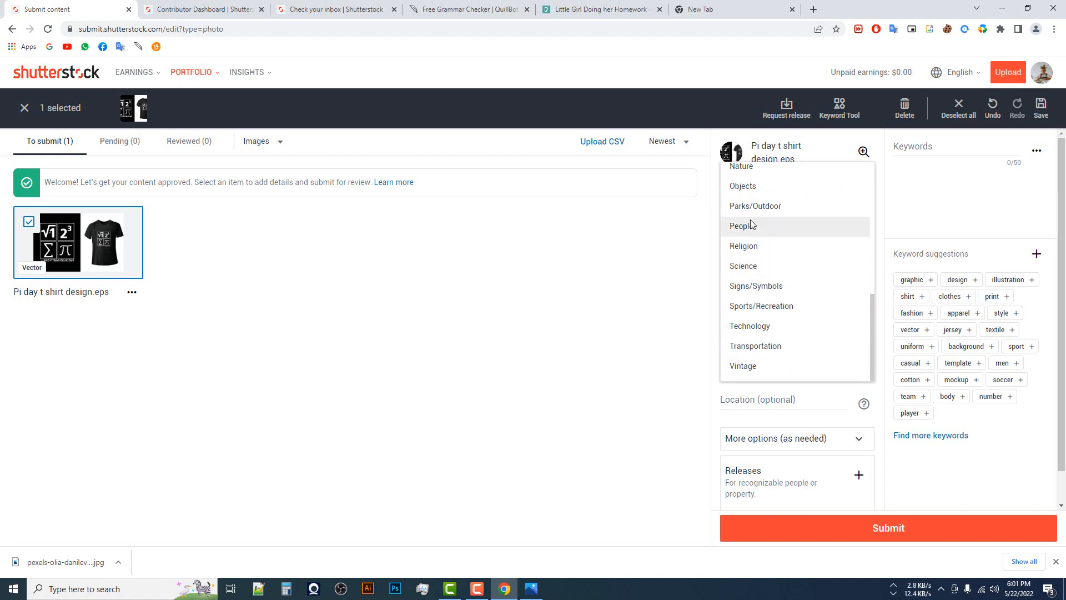
click(751, 265)
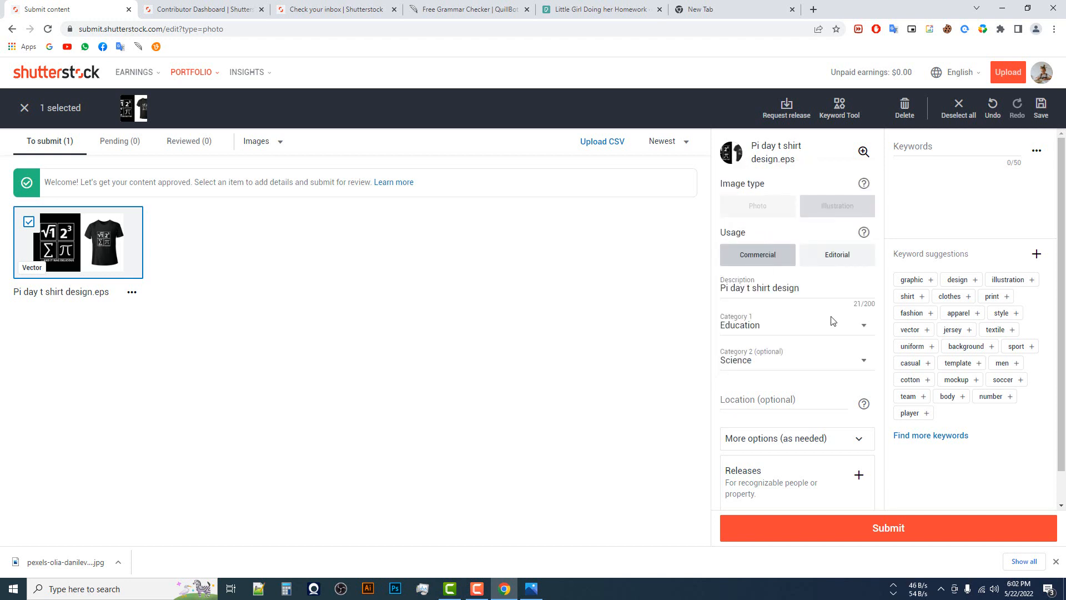
scroll(811, 381, down, 1)
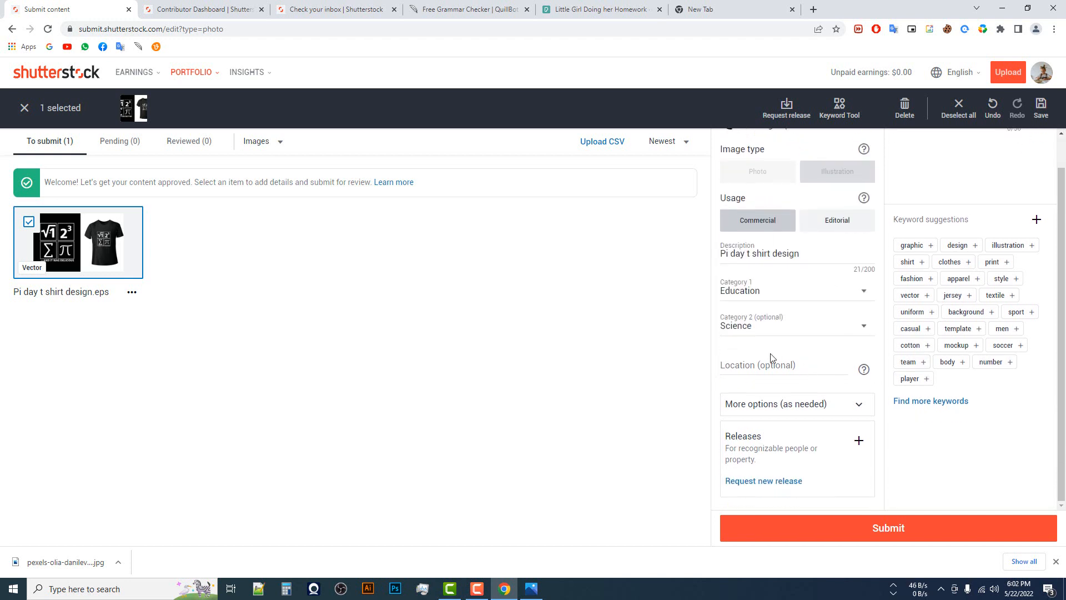
click(803, 369)
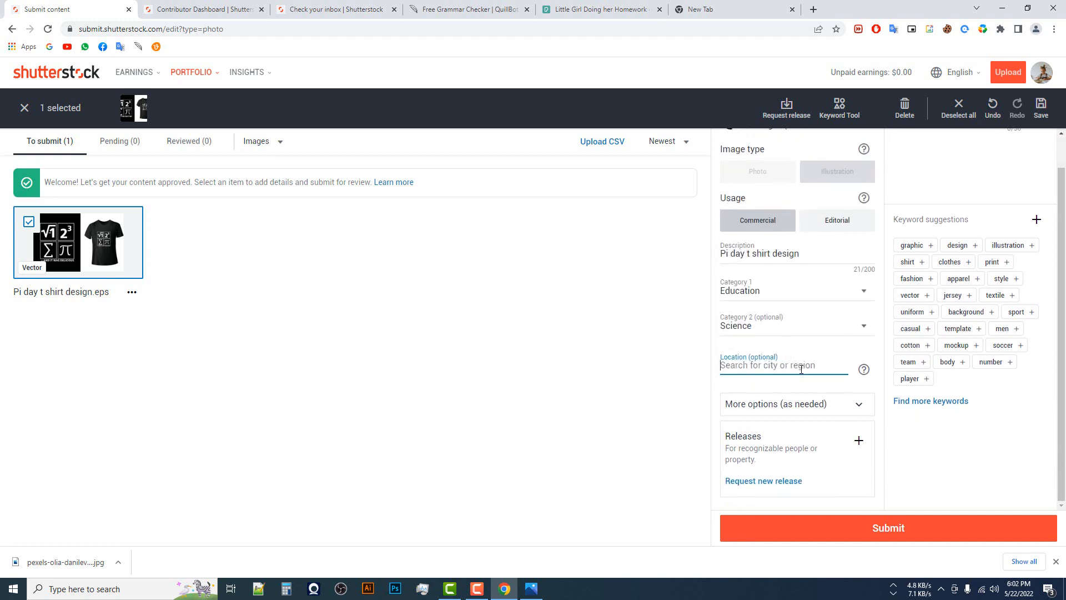
click(853, 388)
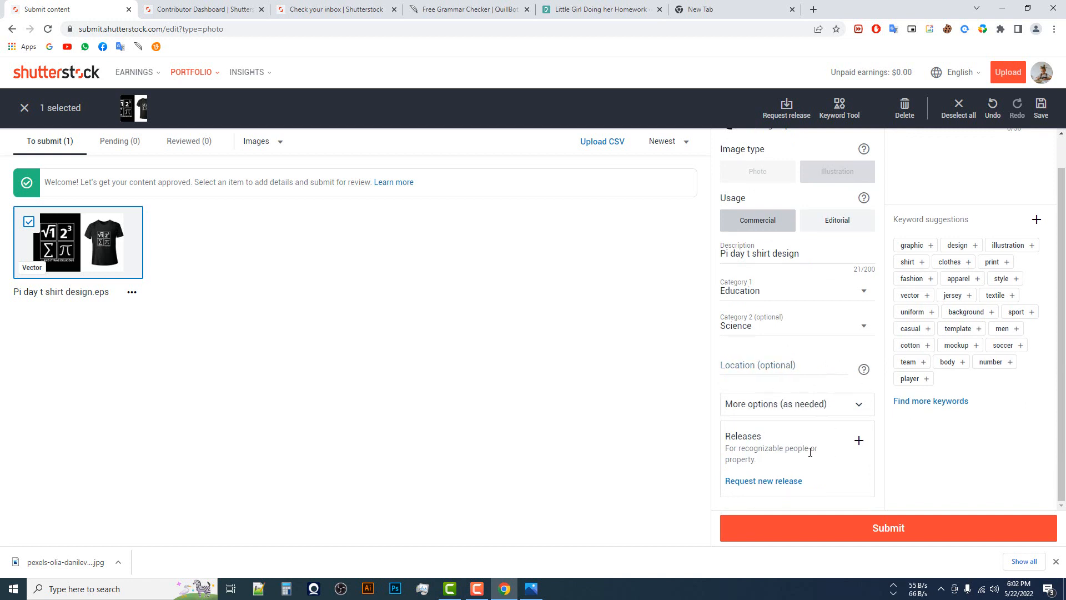
Add the suggested keywords graphic, illustration, design and clothes to the vector.
scroll(904, 338, up, 2)
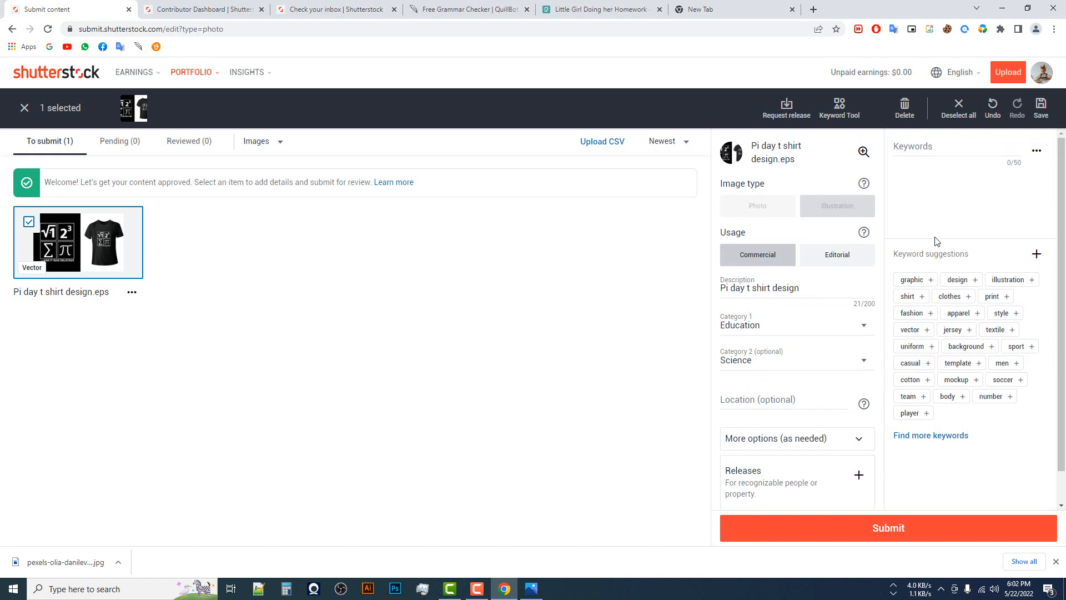
click(930, 281)
click(952, 280)
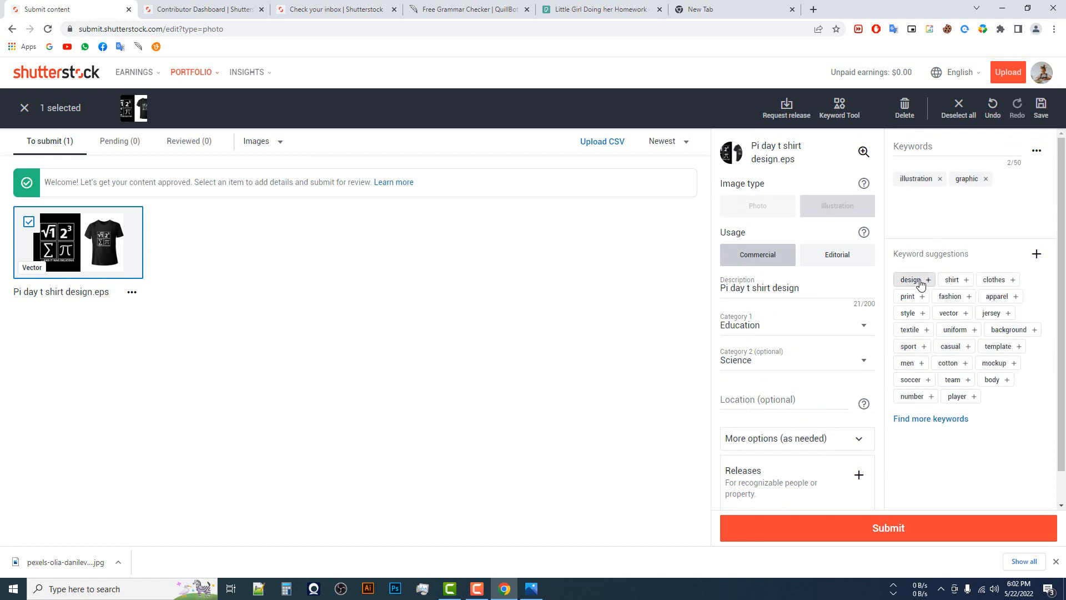
click(917, 279)
click(948, 279)
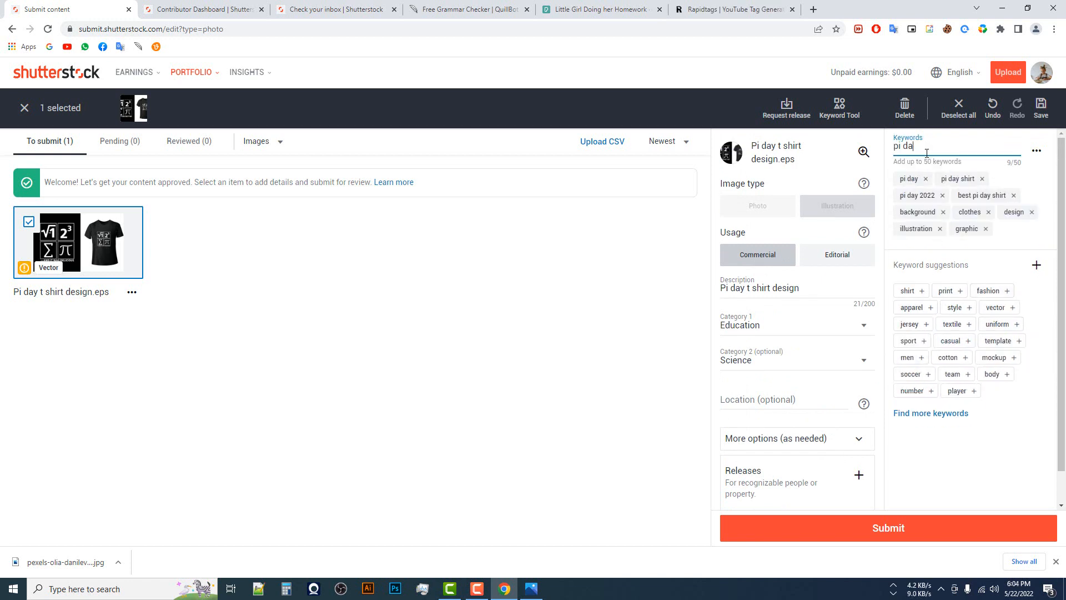
Enter the custom keywords "pi day" and "pi day t shirt" for the design.
text(y)
key(Return)
text(pi day )
text(t shor)
text(hir)
key(Return)
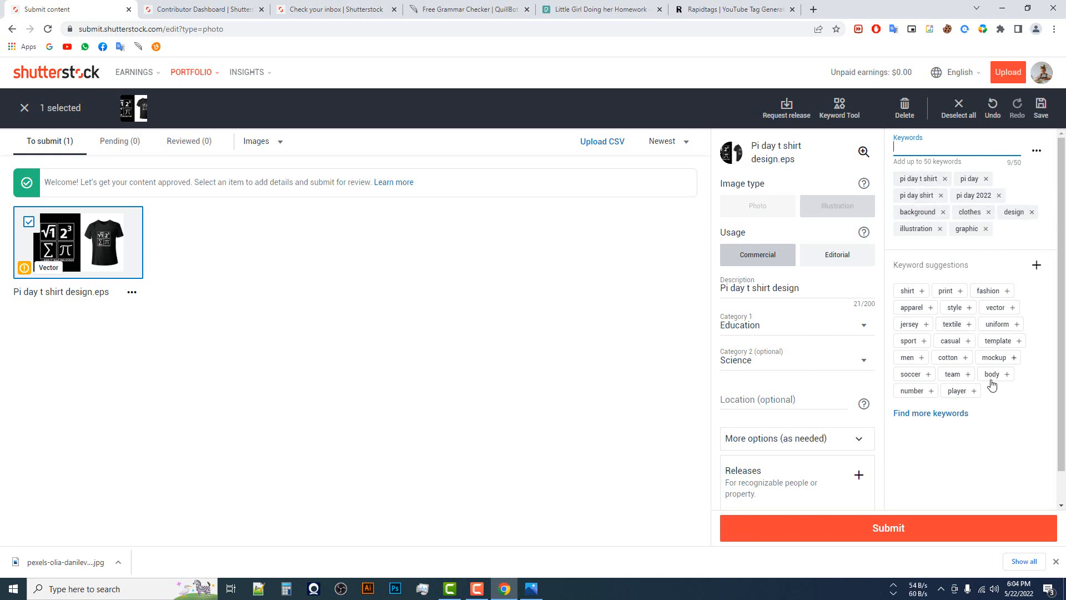
Submit the design for review, close the first-submission message and view the pending images.
click(923, 533)
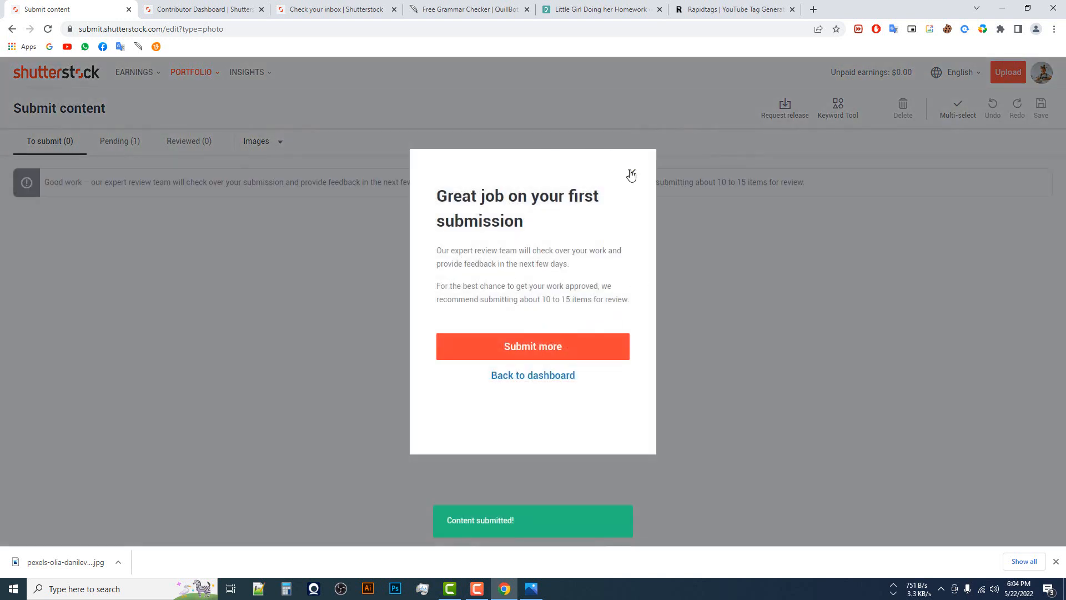
click(631, 172)
click(125, 146)
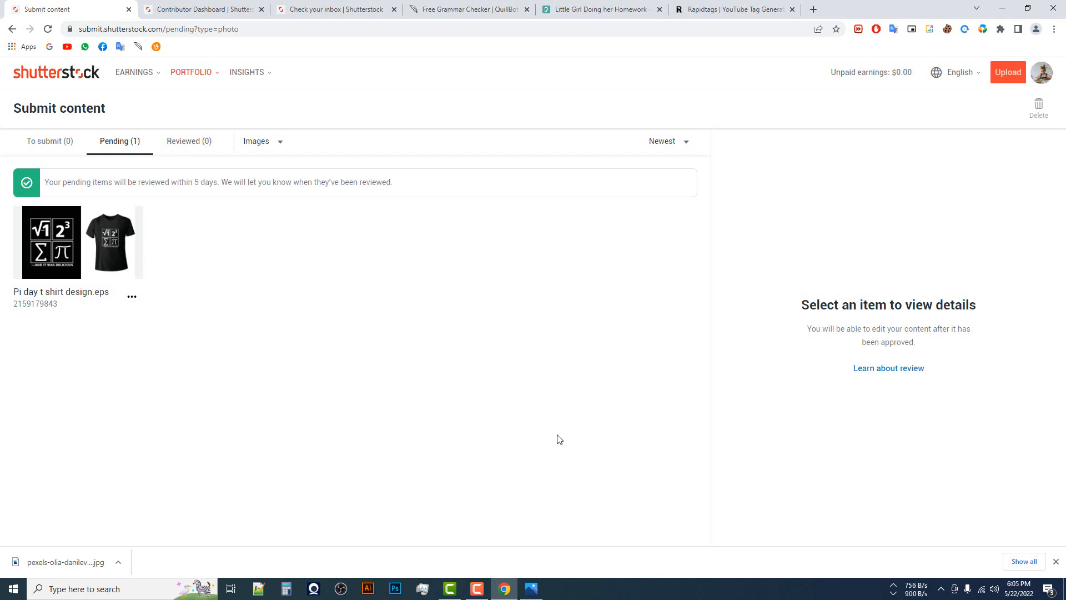
mouse_move(484, 593)
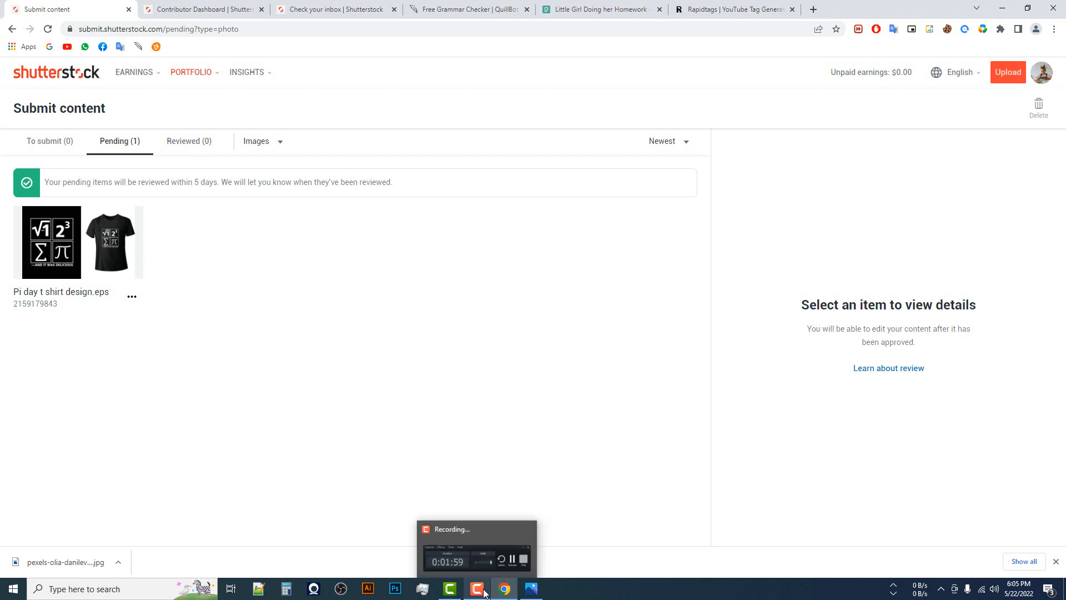